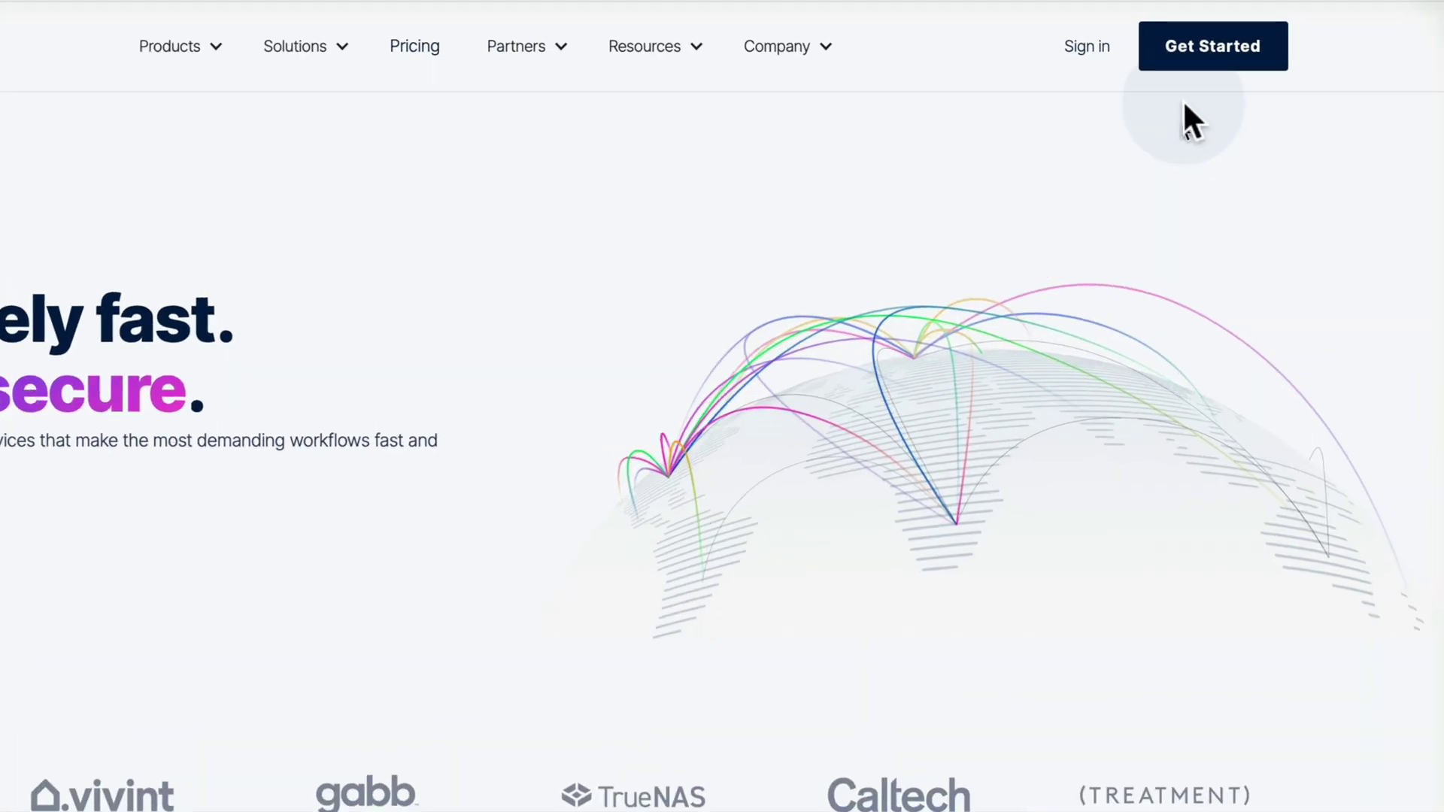
Start the object storage free trial sign-up, entering an e-mail address and a confirmed password
click(1100, 85)
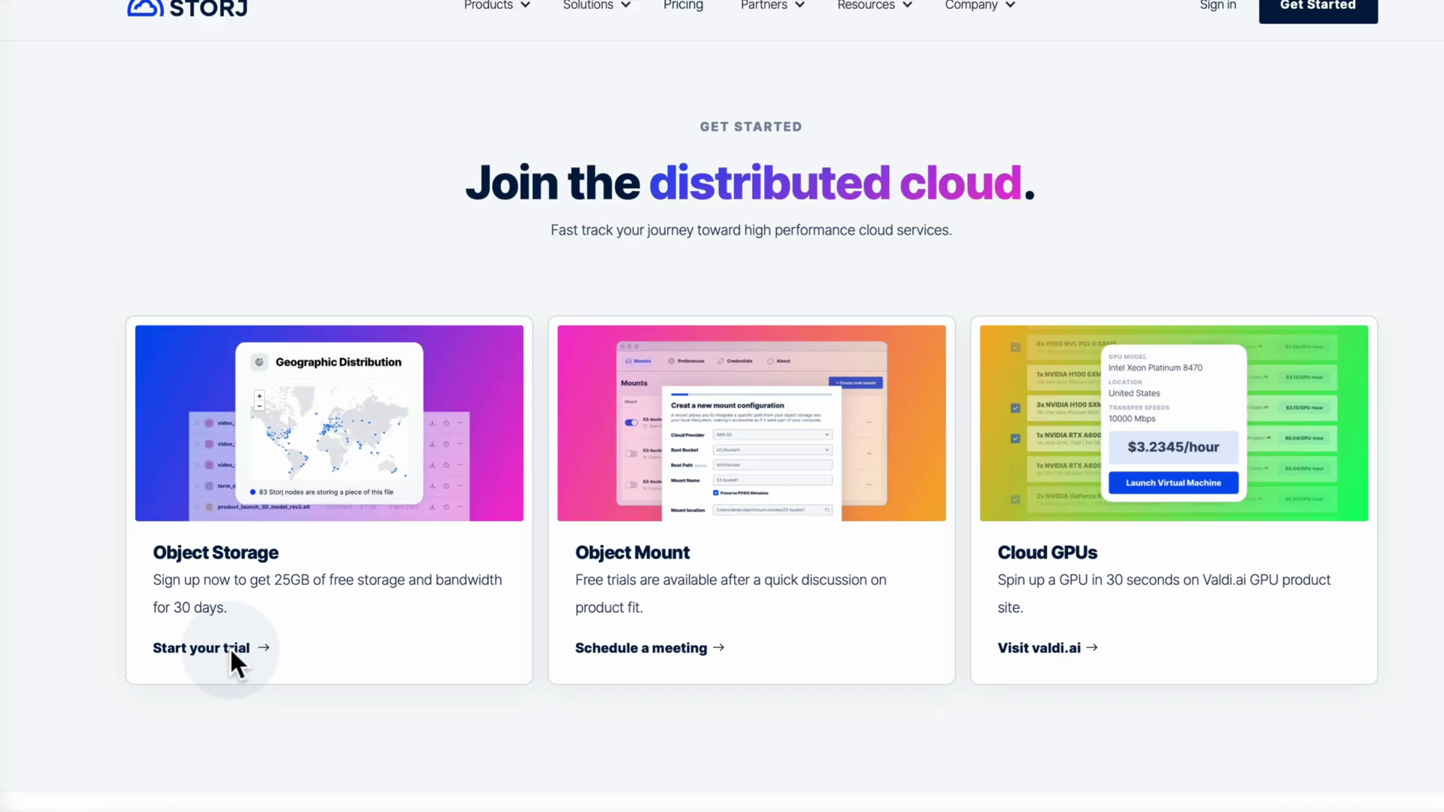
click(451, 500)
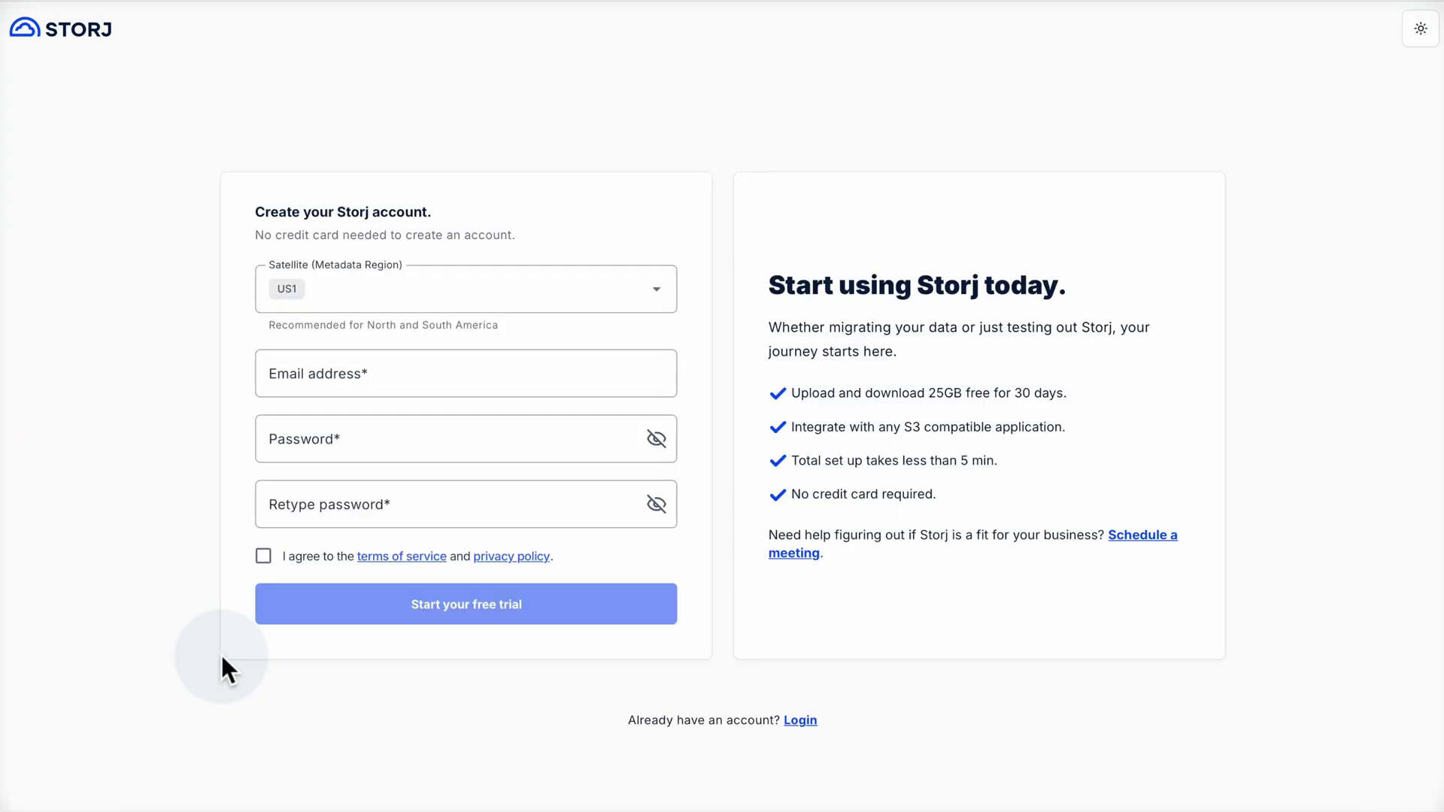
click(452, 384)
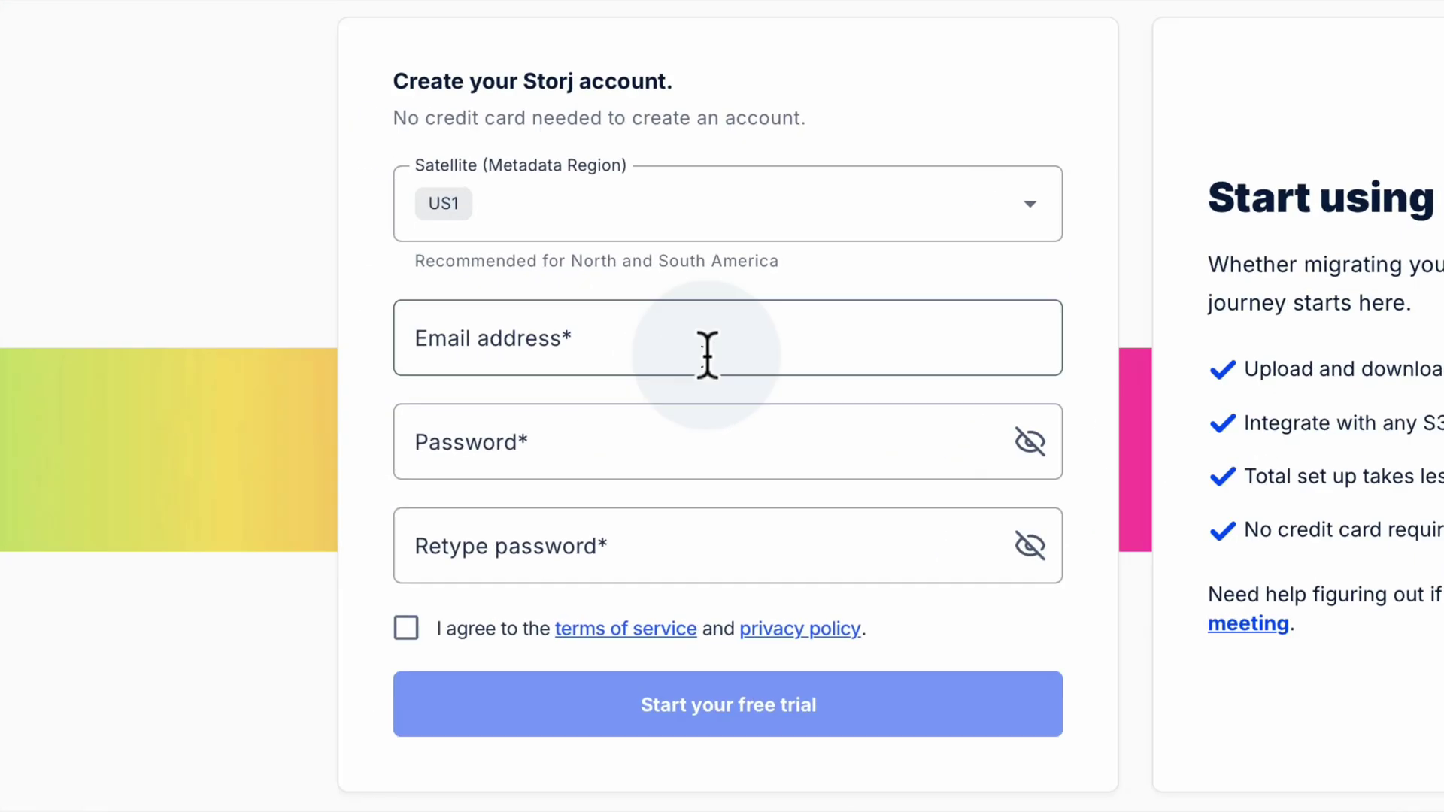
click(620, 438)
text(•••••••••)
click(910, 597)
text(•••••••••)
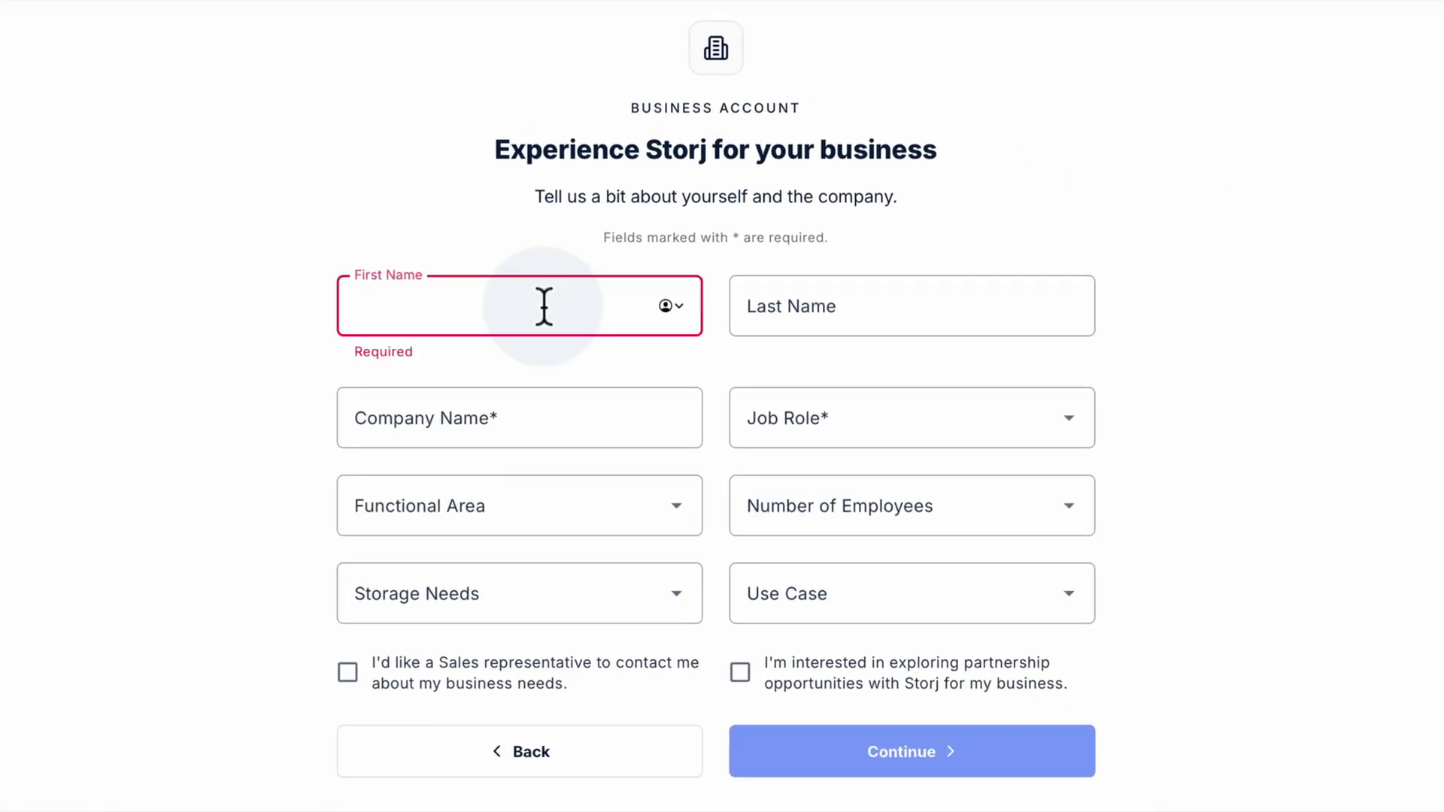
Fill in first and last name, company Storj, and job role Director
key(Tab)
key(Tab)
text(Storj)
click(1067, 402)
click(783, 459)
click(549, 485)
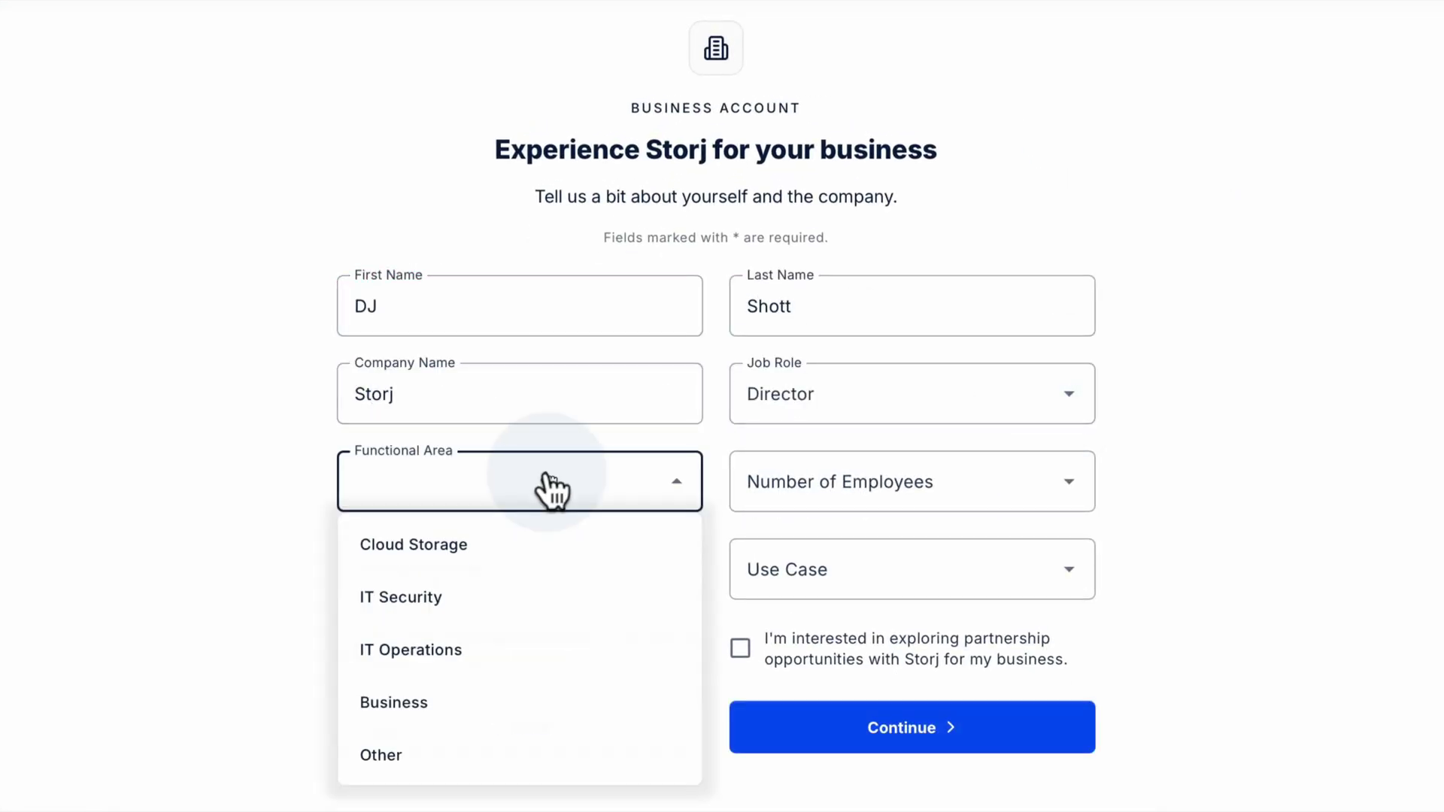
Choose area Other, 50-1000 employees, 25 TB - 50 TB storage, Media workflows, partnership opt-in, and continue
click(381, 754)
click(811, 493)
click(783, 596)
click(542, 595)
click(413, 684)
click(855, 570)
click(782, 790)
click(740, 648)
click(872, 728)
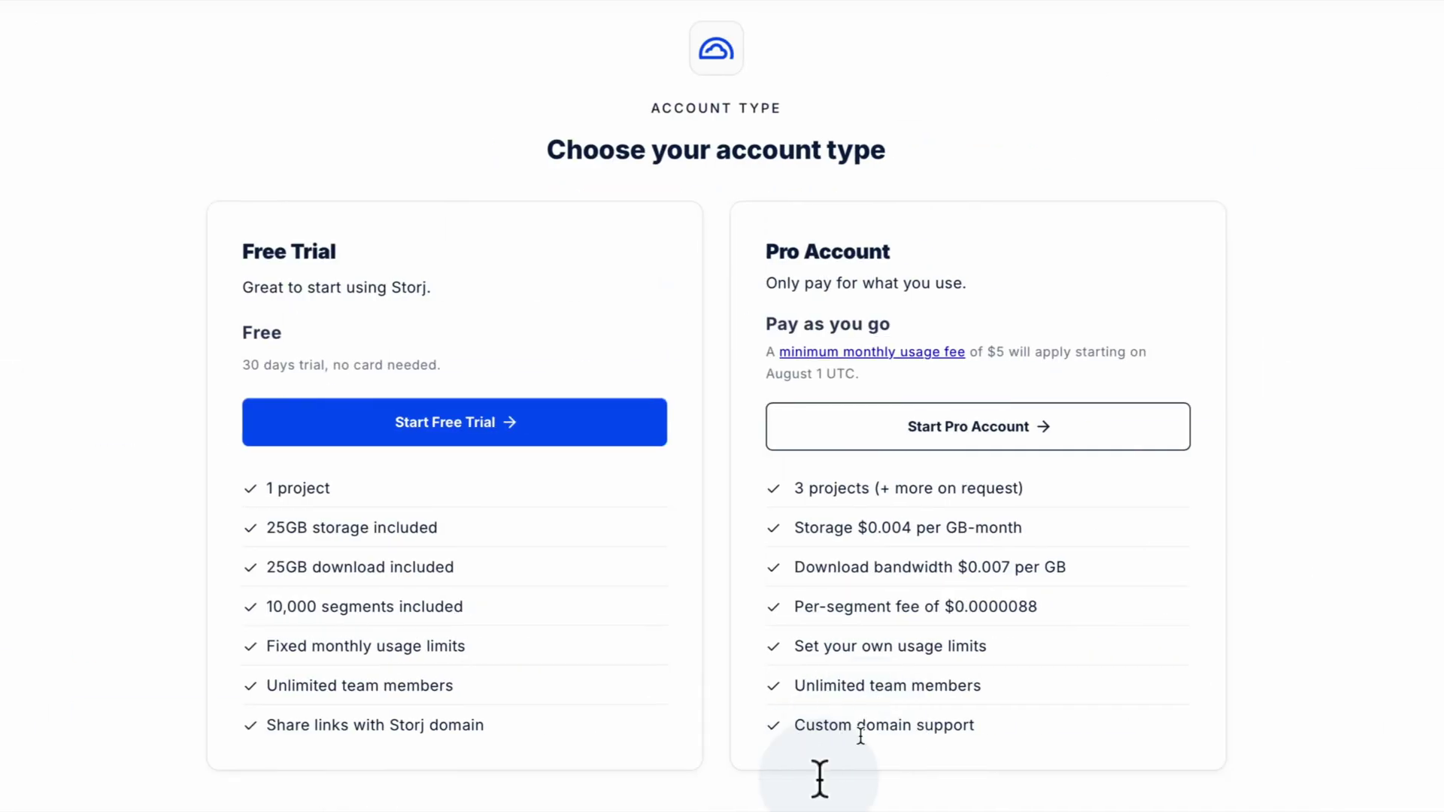
Pick the Free Trial account with Automatic encryption and continue to the project dashboard
click(542, 438)
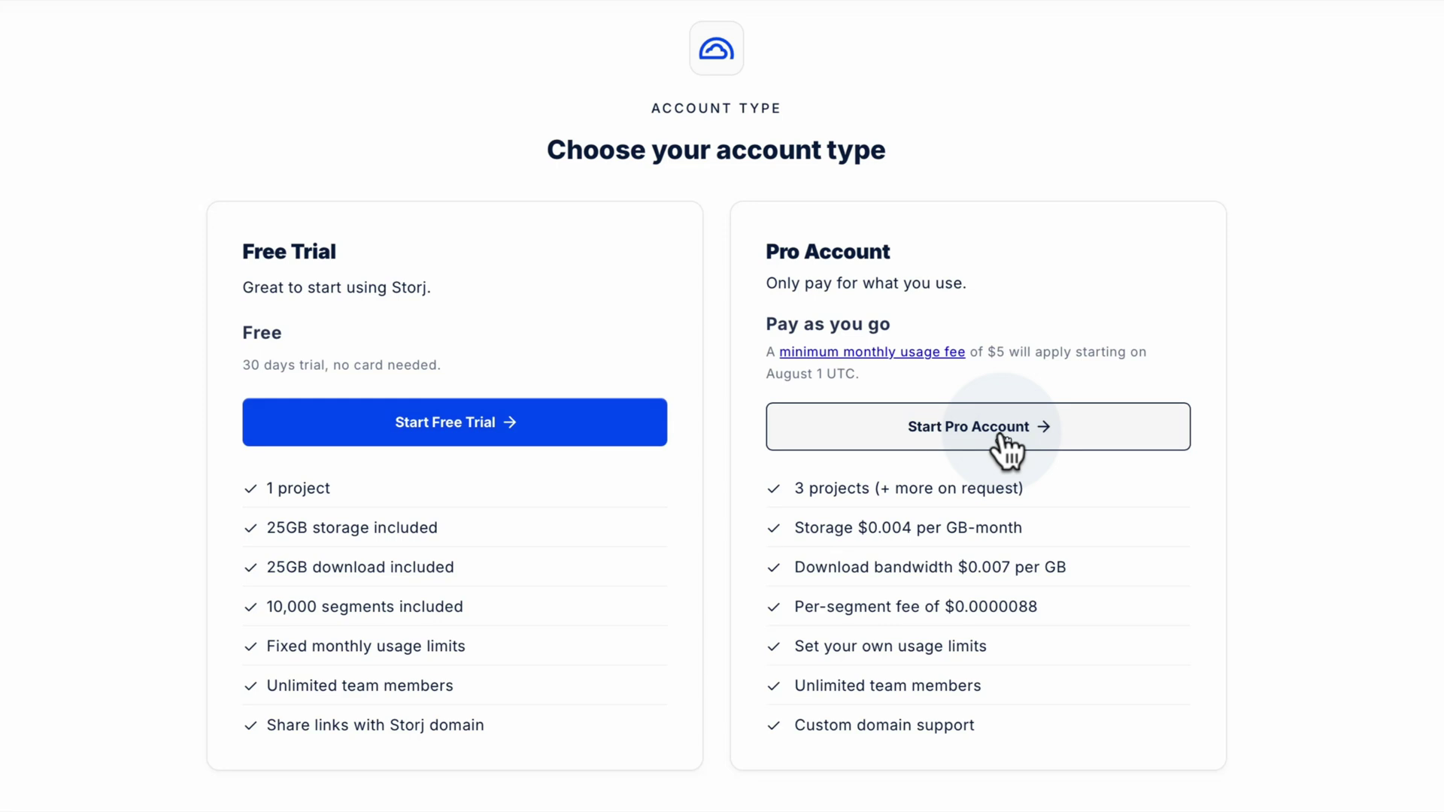
click(496, 441)
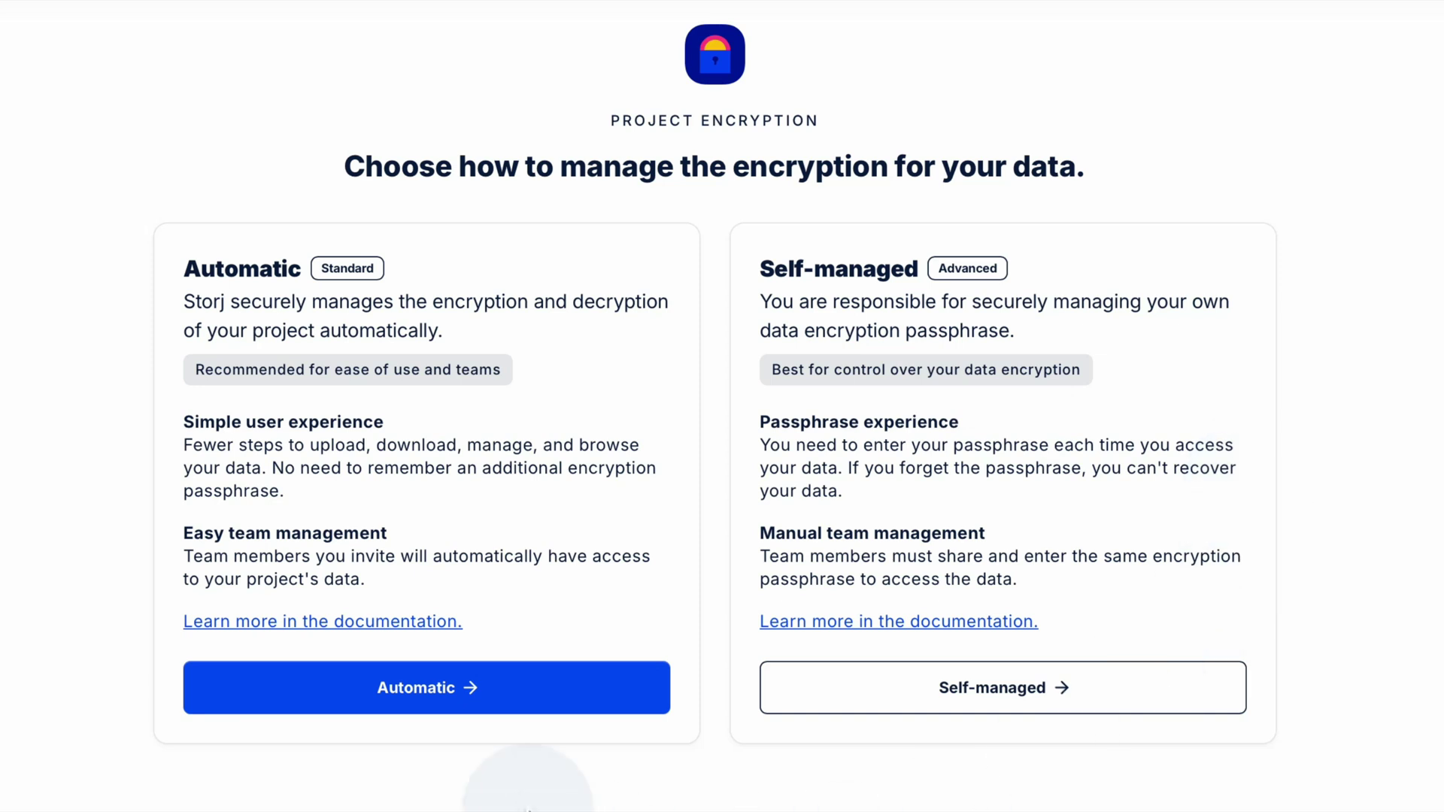
click(454, 691)
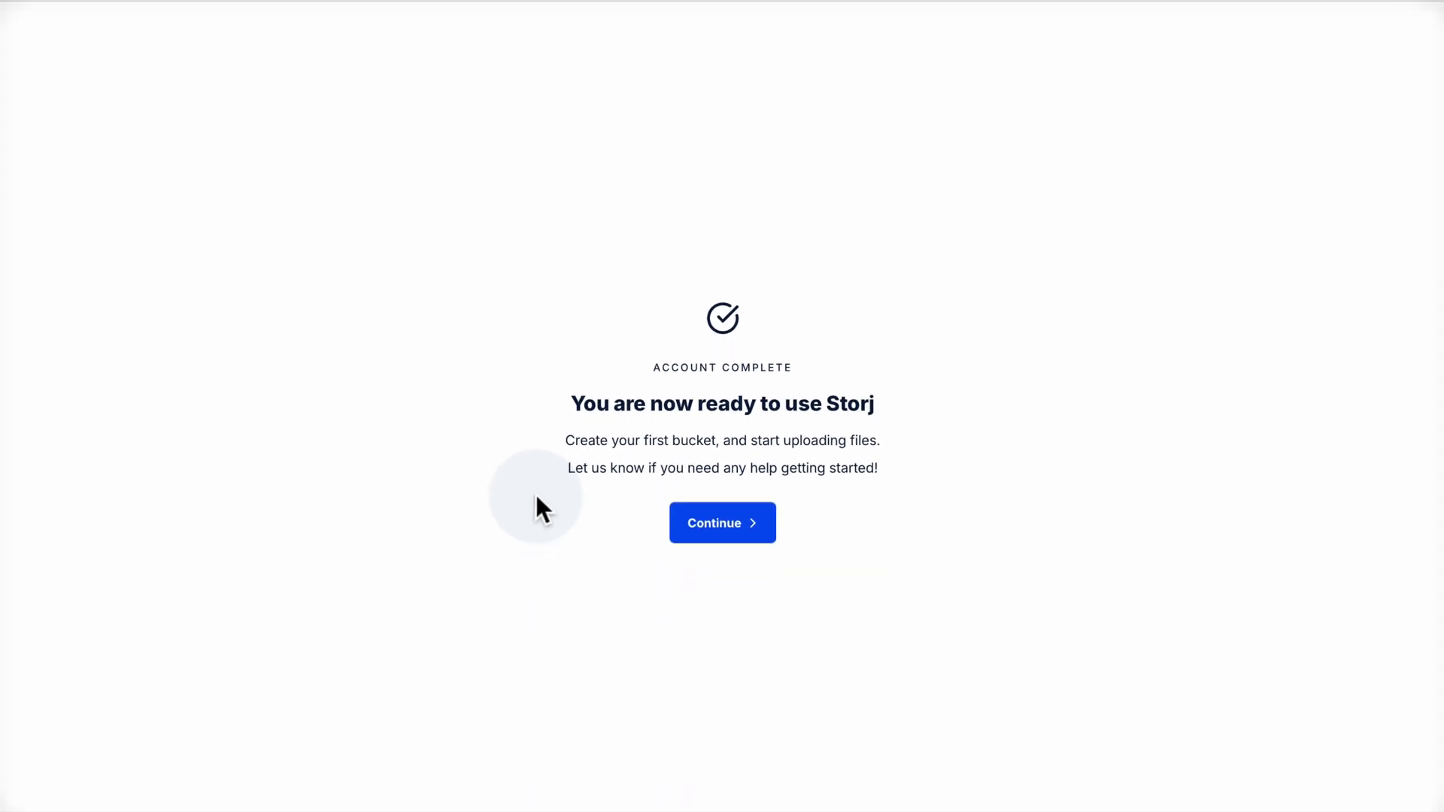
click(722, 525)
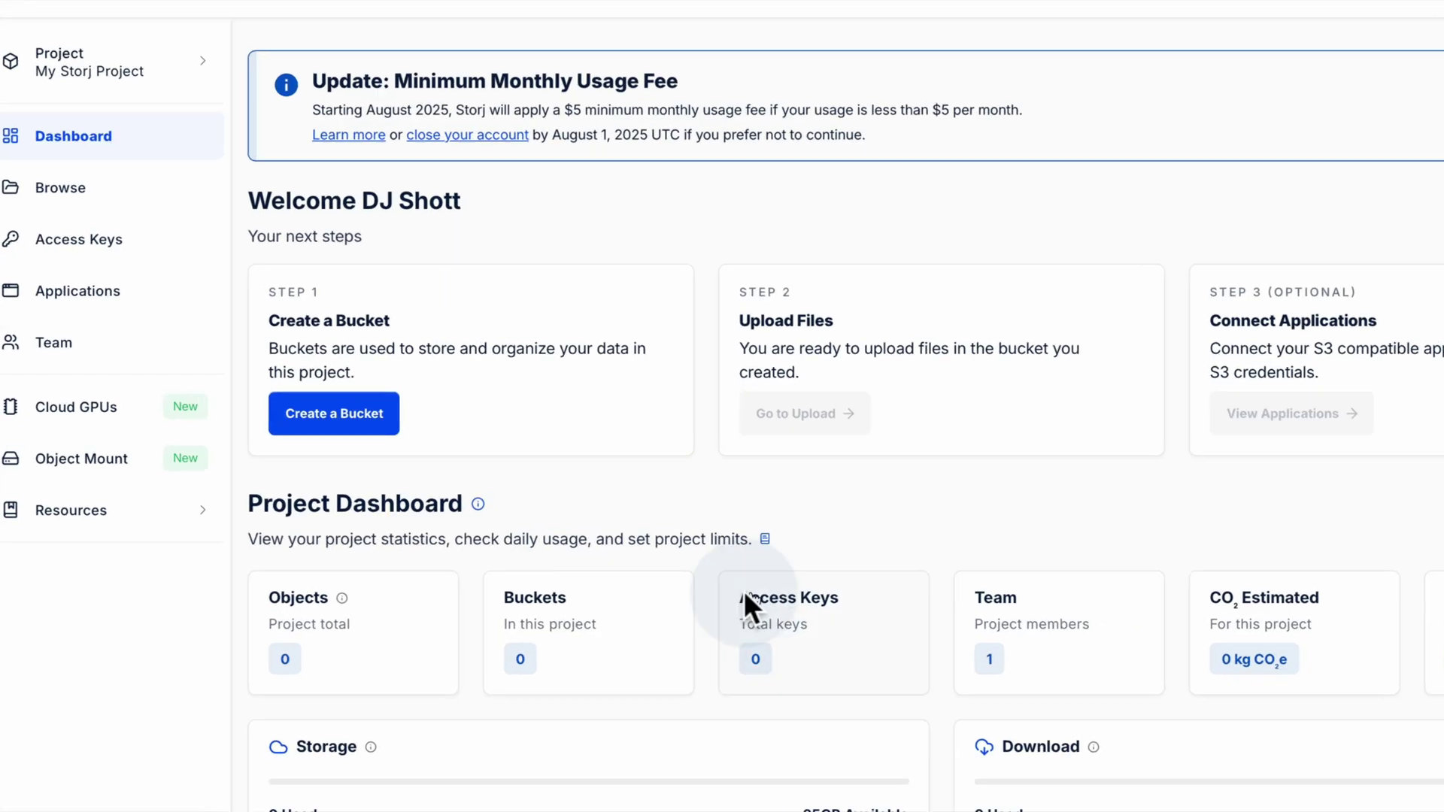
click(332, 397)
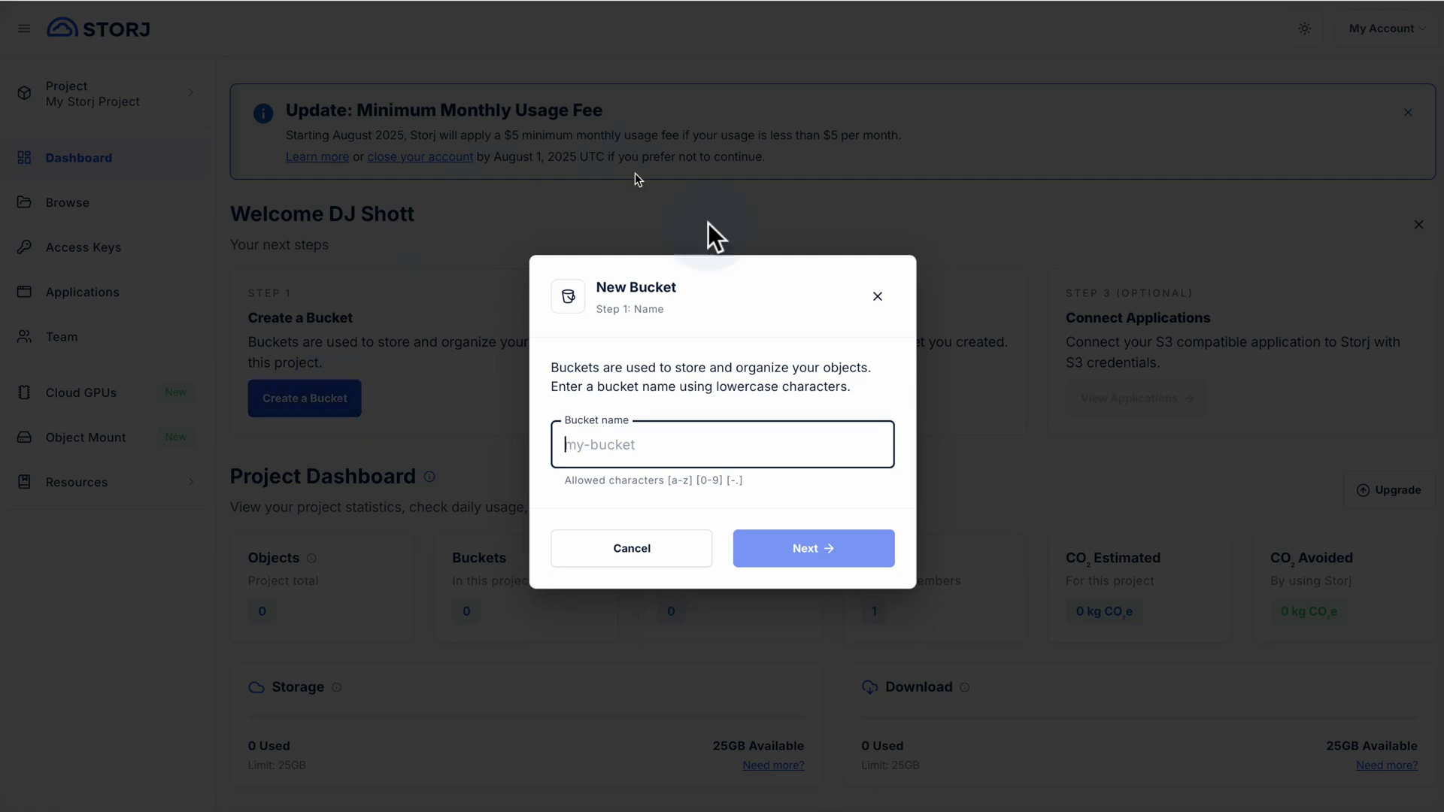
Create bucket 'test-bucket' with Object Lock and Versioning left off, then open it
click(707, 449)
text(test-bucket)
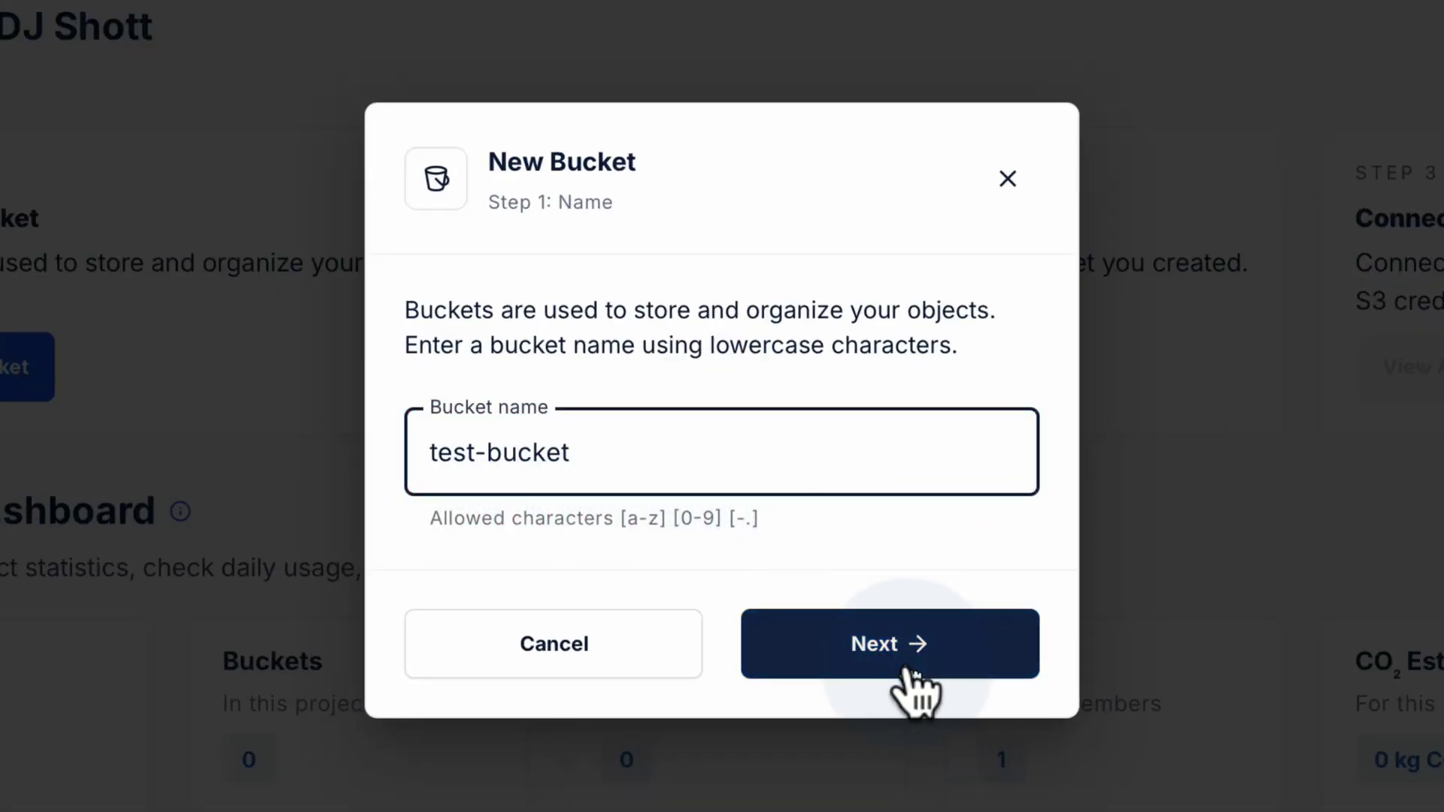
click(917, 681)
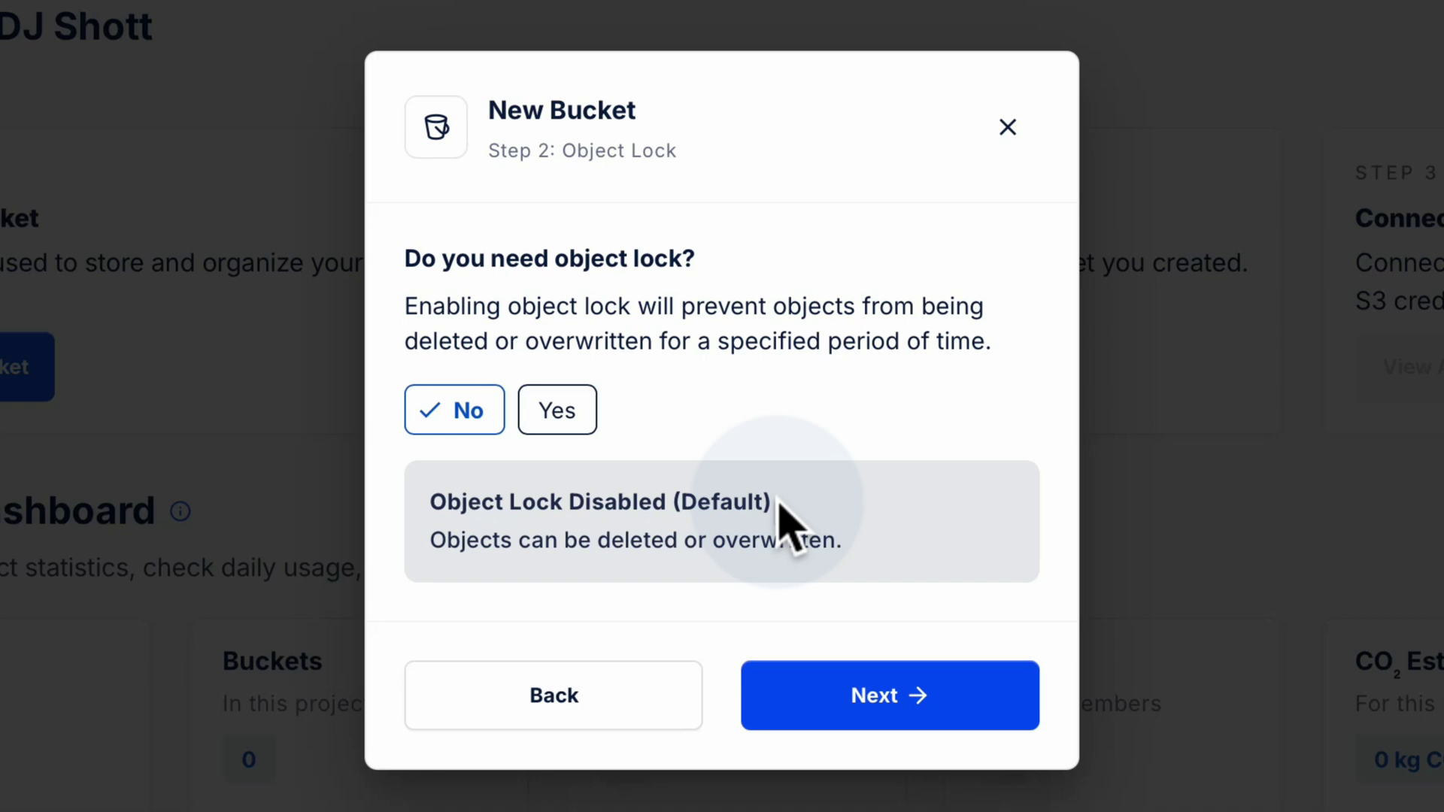
click(886, 691)
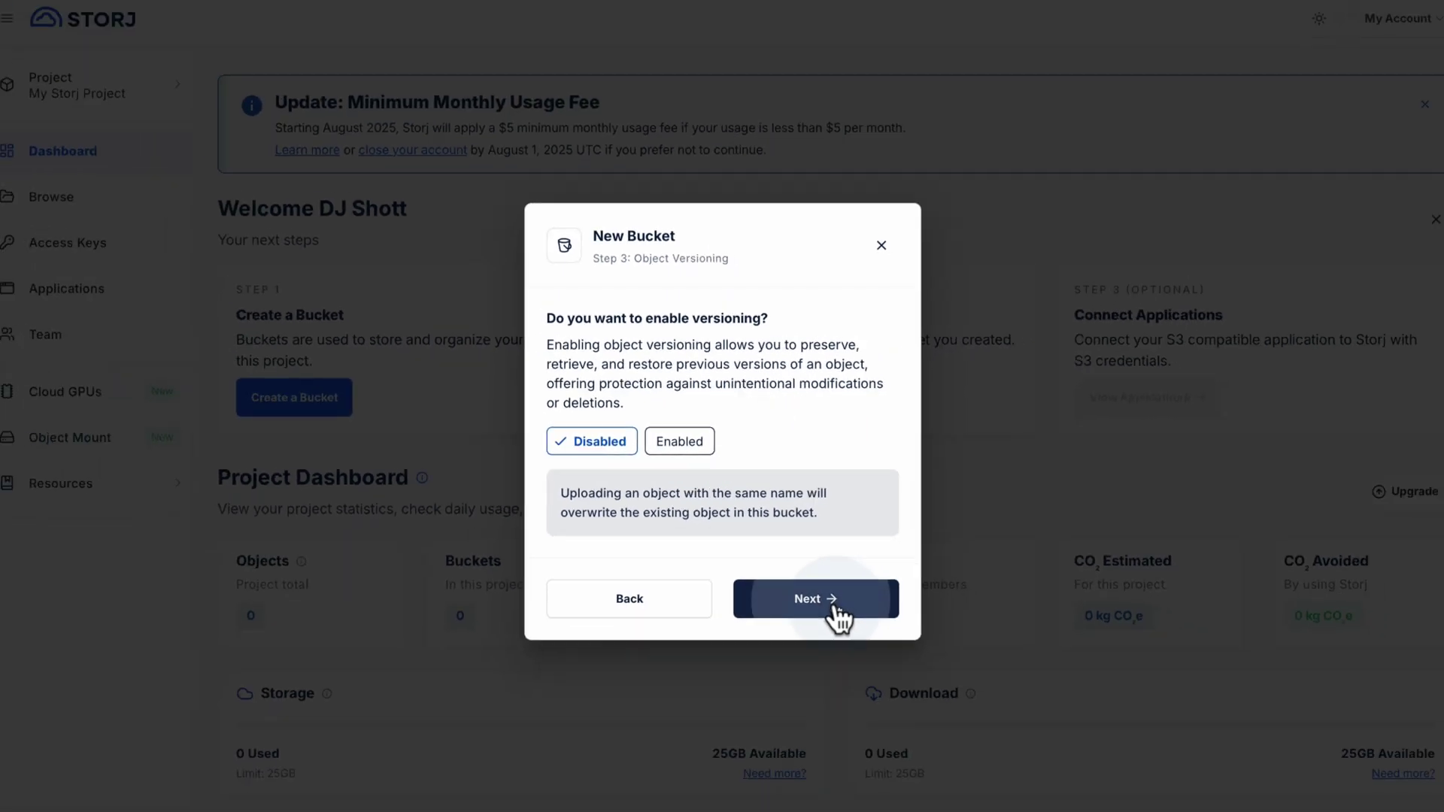
click(835, 609)
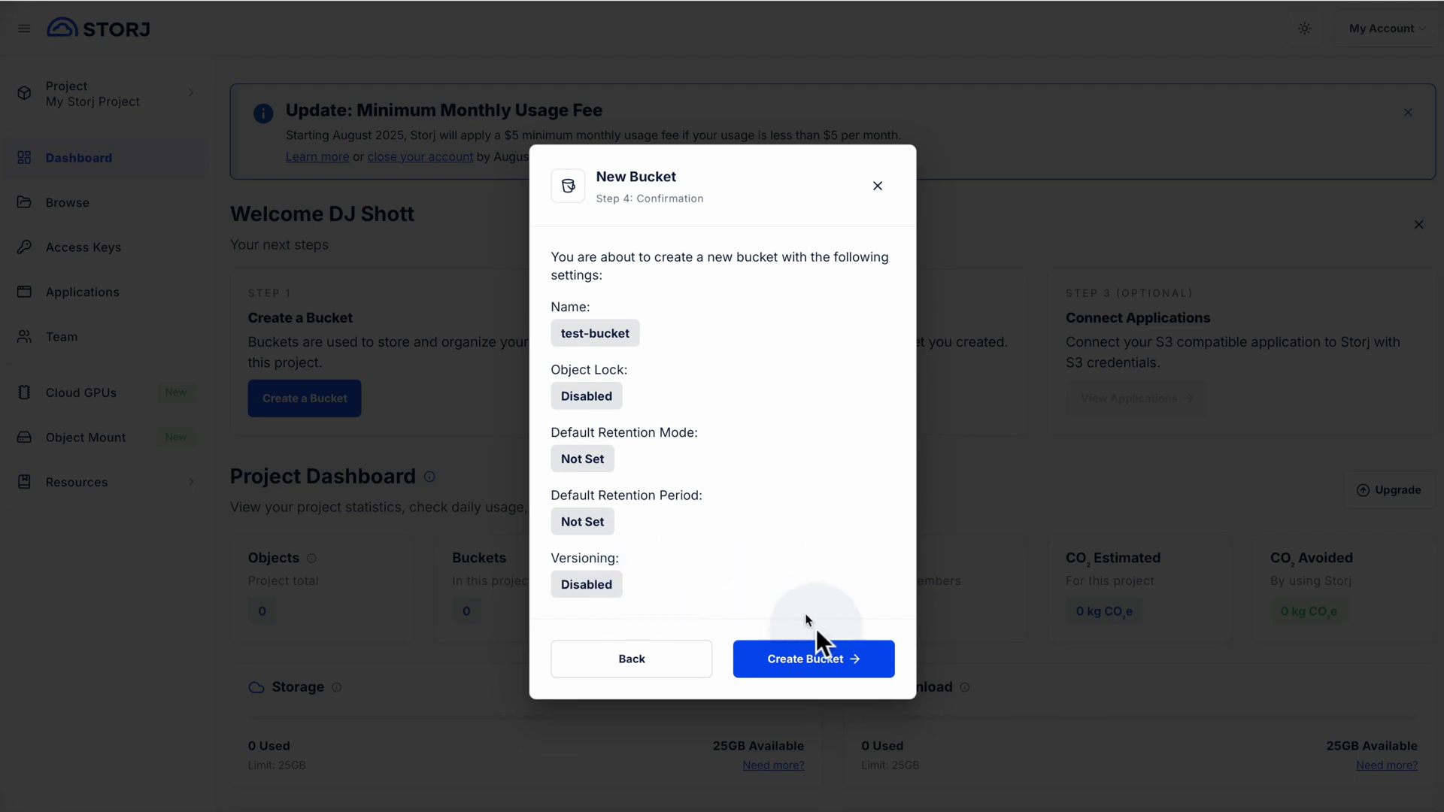
click(823, 662)
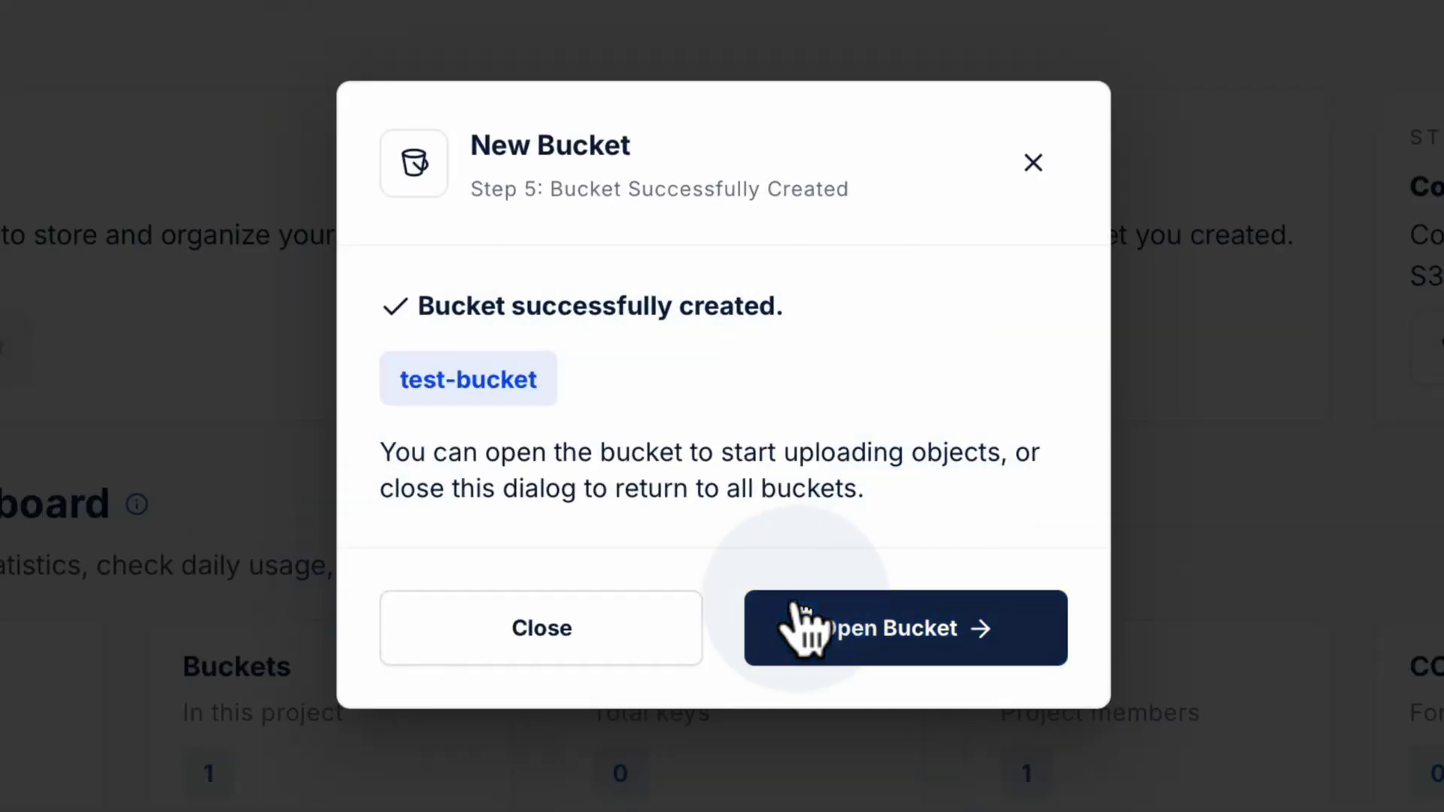
click(906, 648)
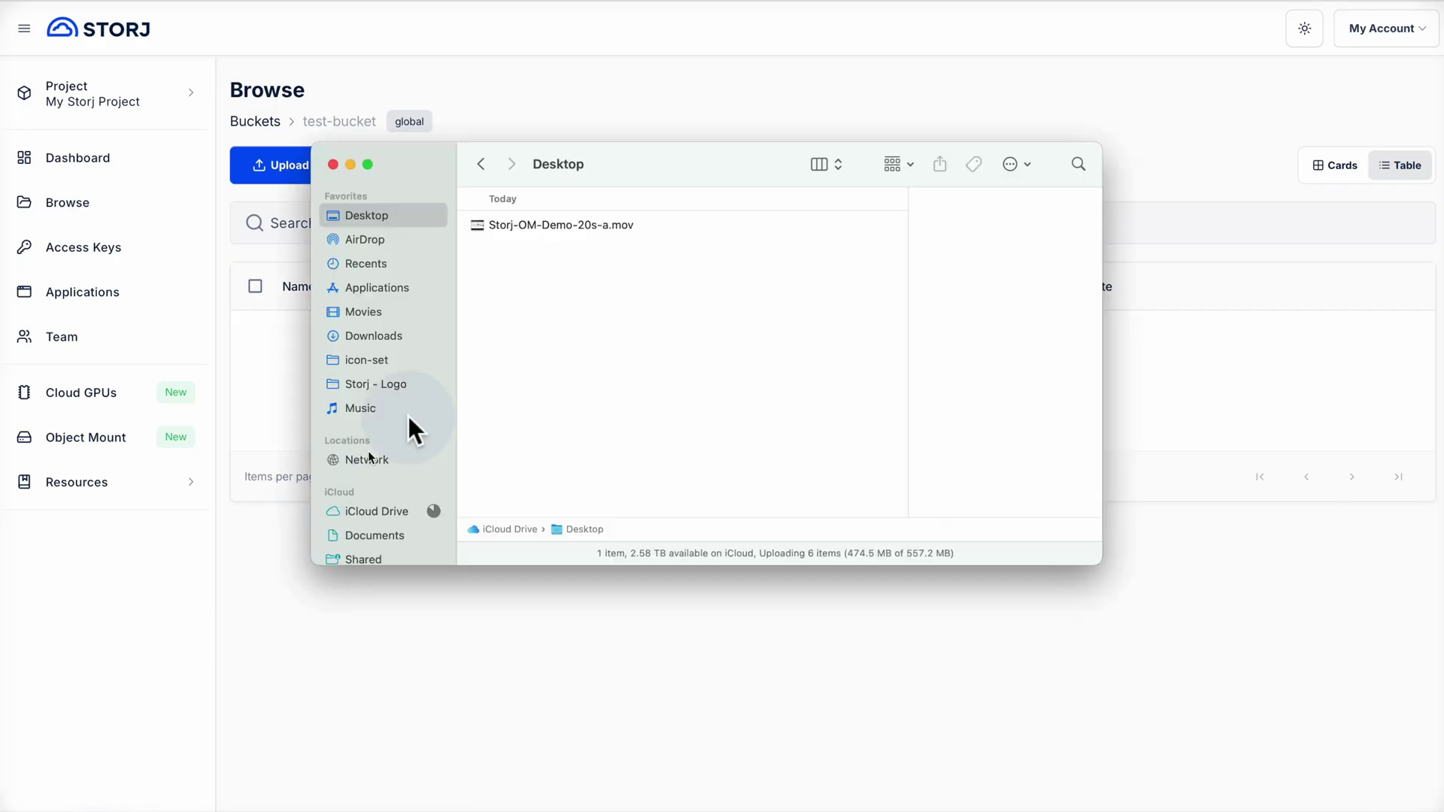
Drag Storj-OM-Demo-20s-a.mov from Finder into test-bucket to upload it
click(618, 223)
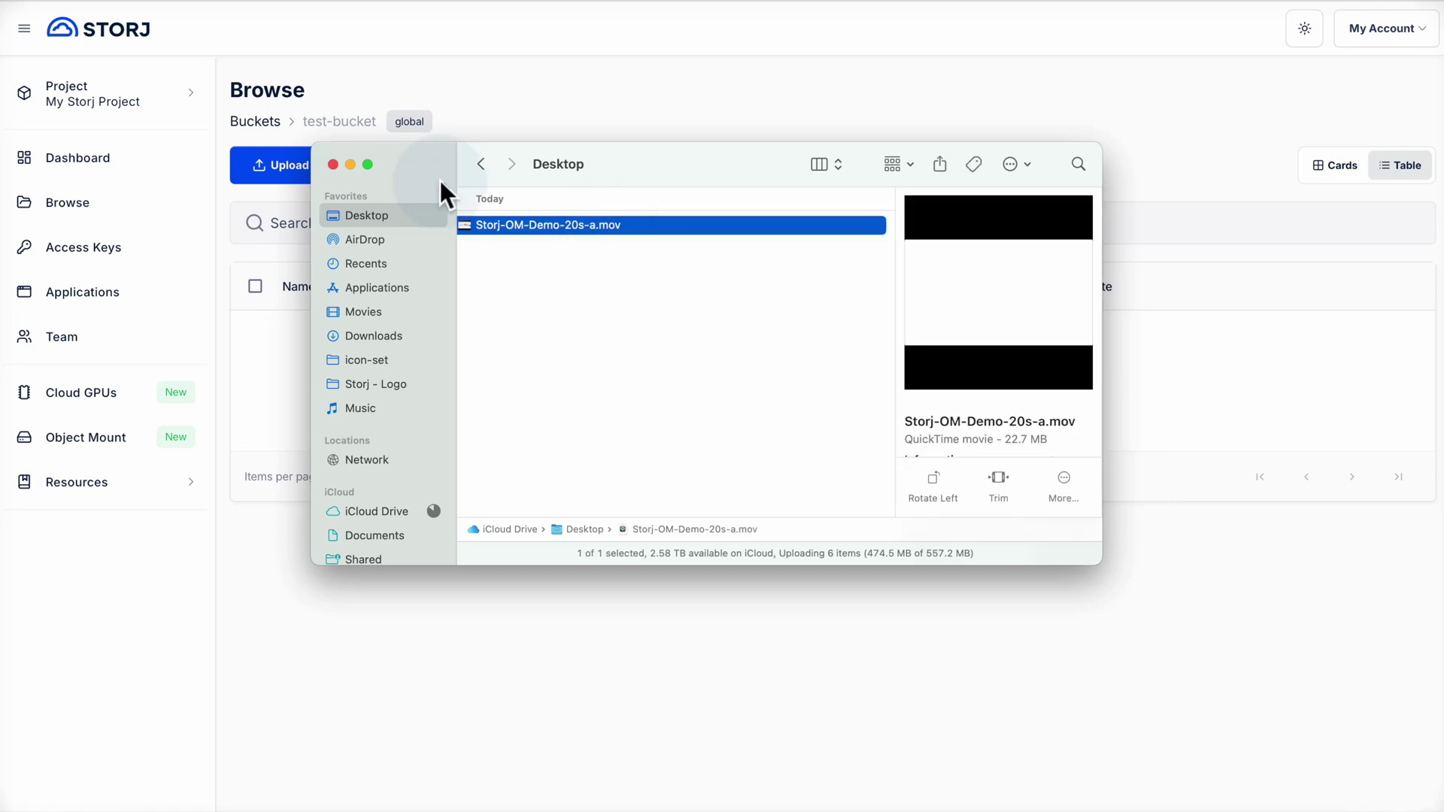
drag(413, 157, 893, 229)
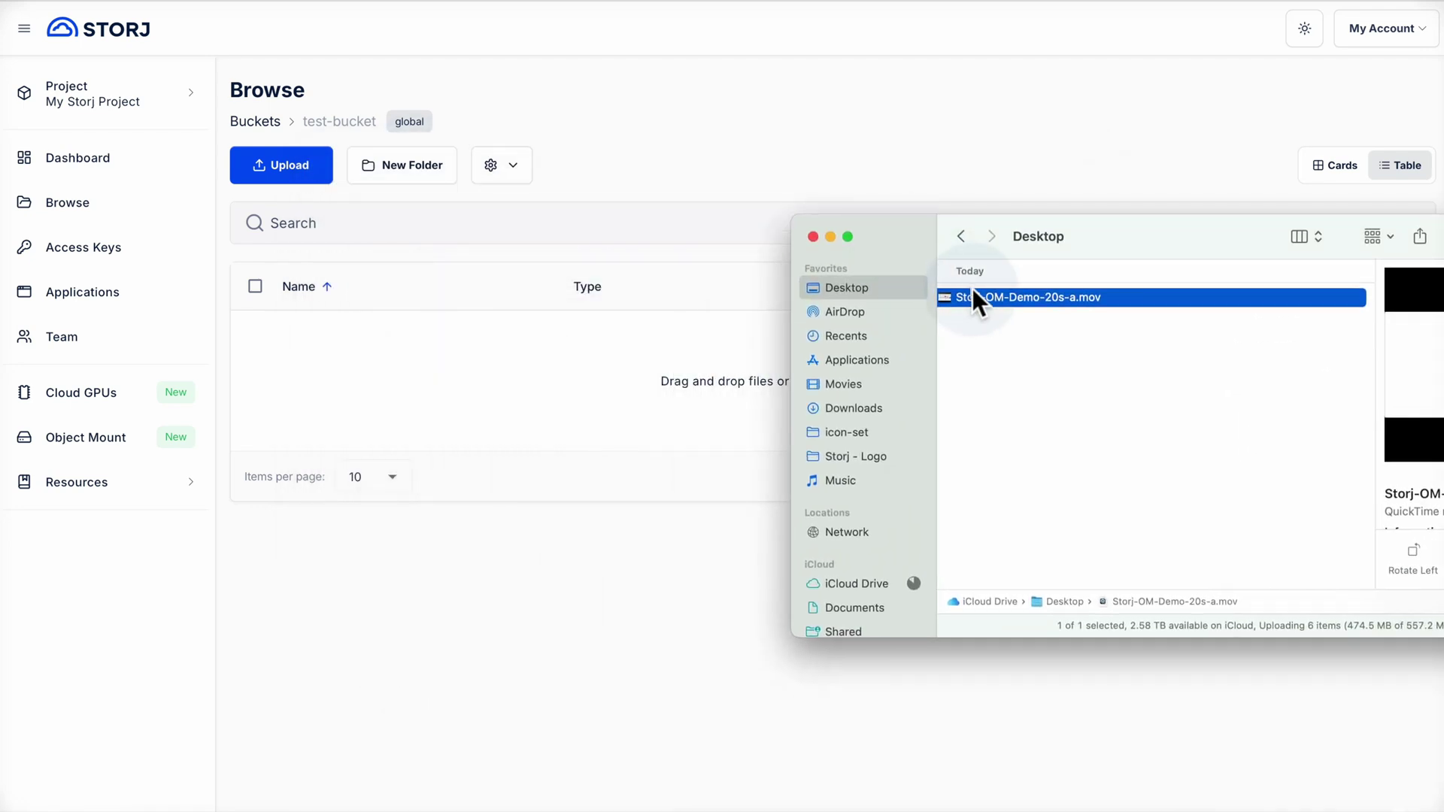
drag(972, 297, 620, 404)
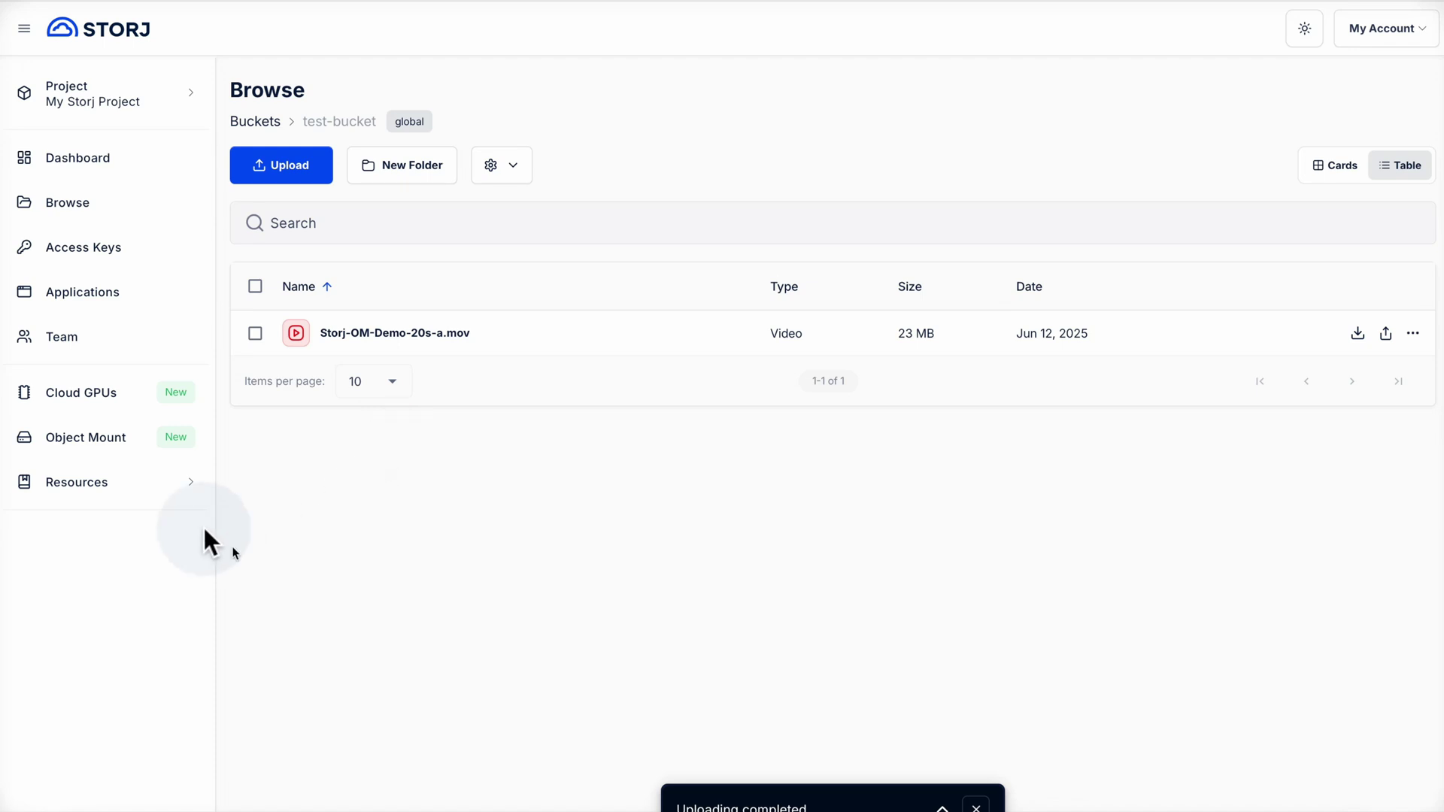
Open the Storj documentation from Resources and go to the API's S3 Compatibility page
click(180, 493)
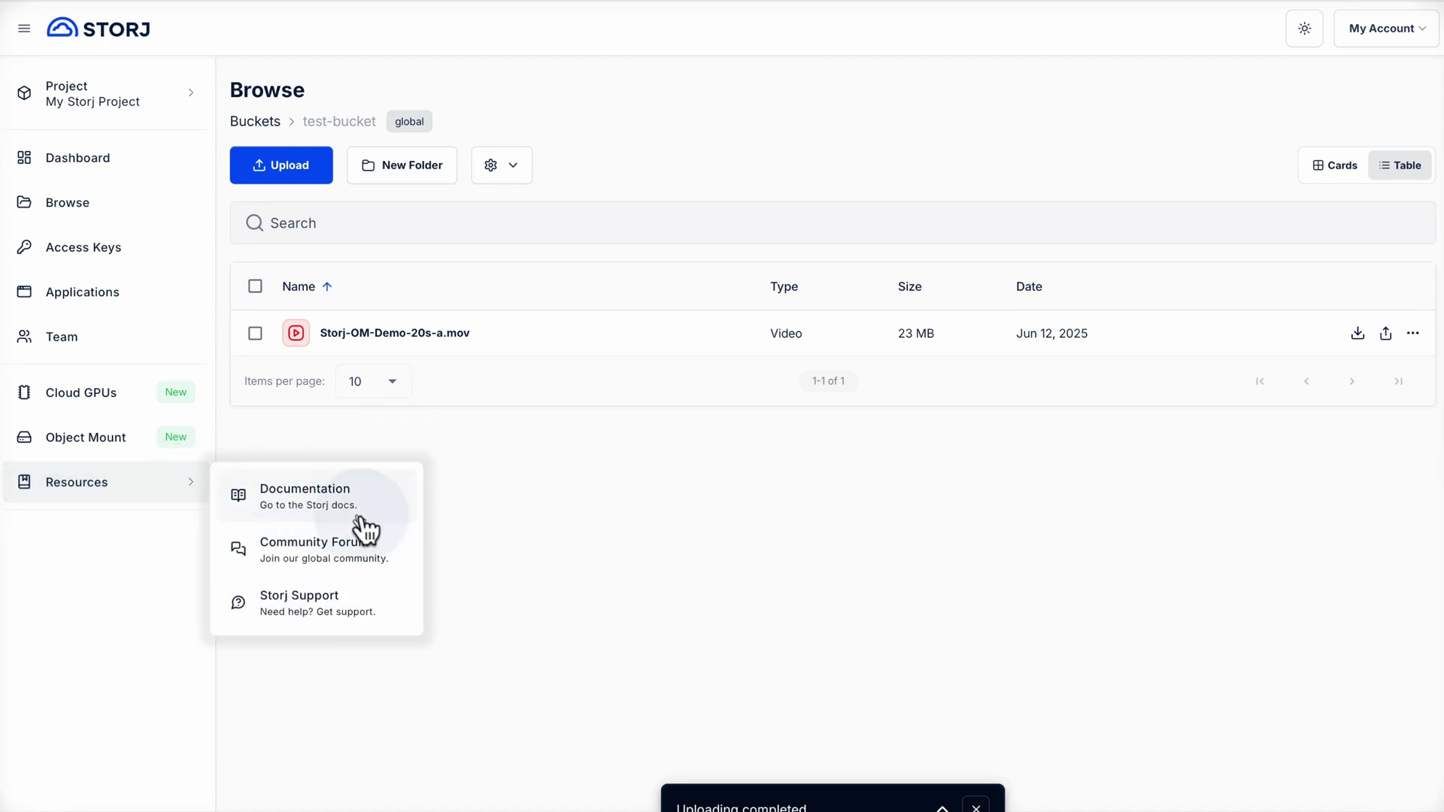
click(389, 505)
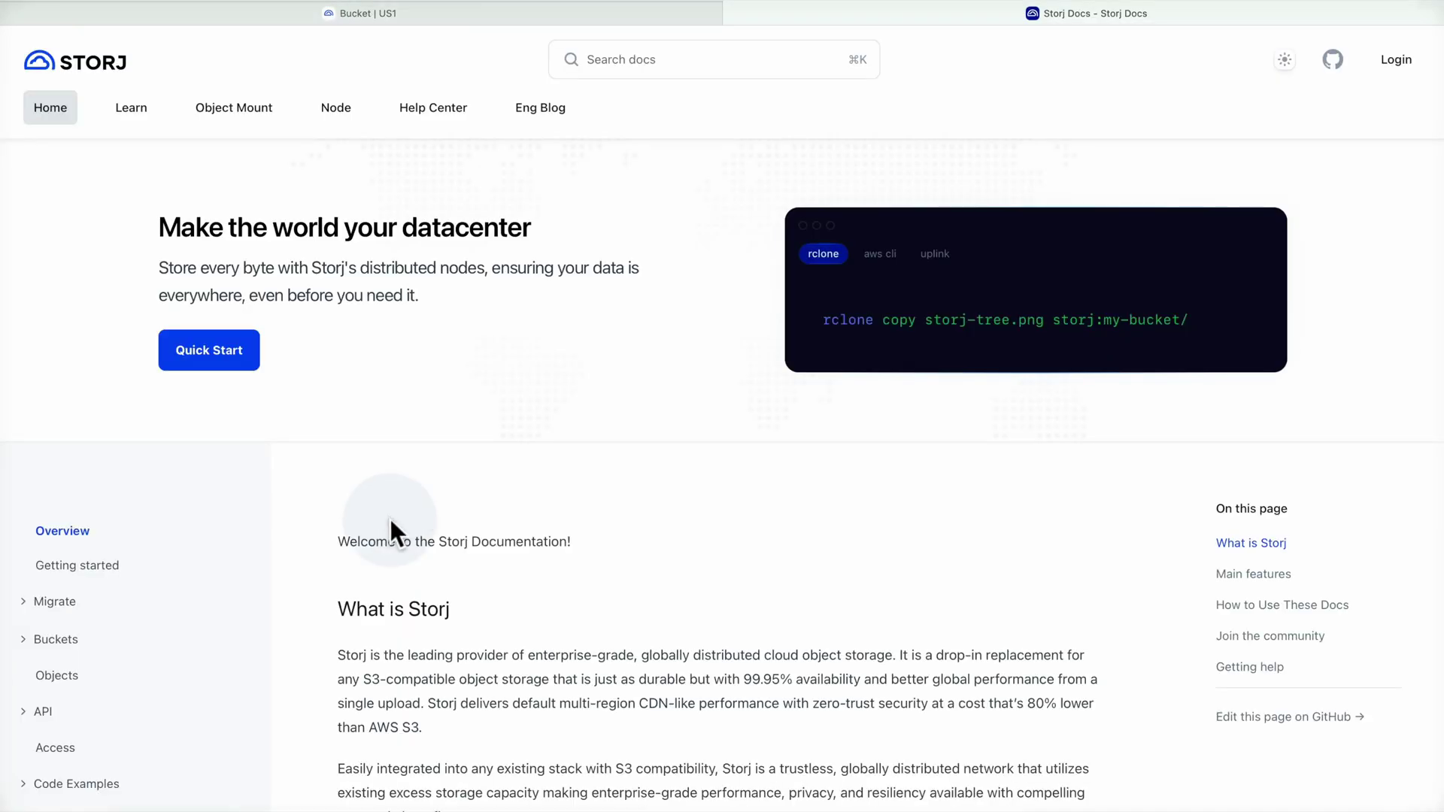
scroll(384, 538, down, 2)
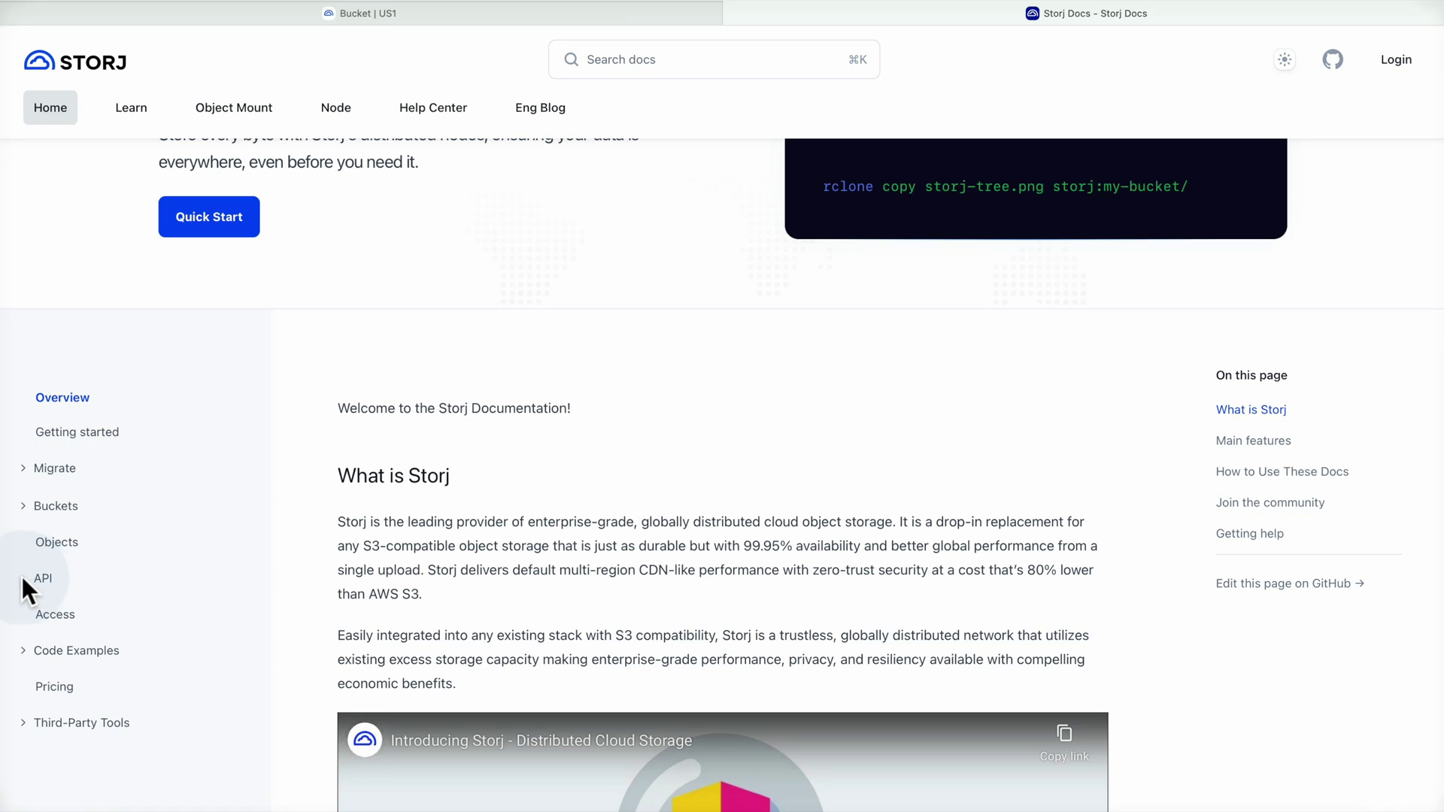
click(42, 577)
scroll(229, 615, down, 5)
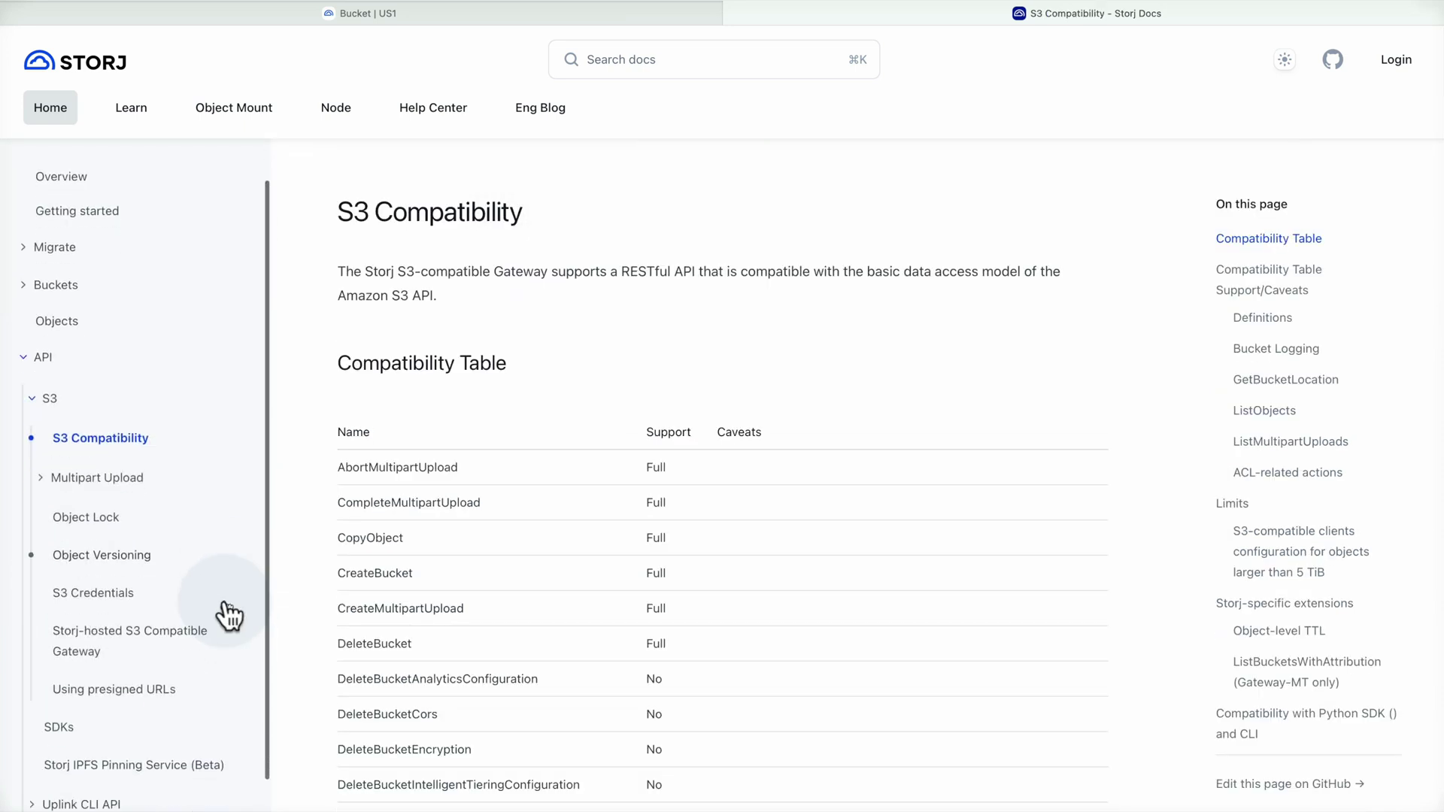